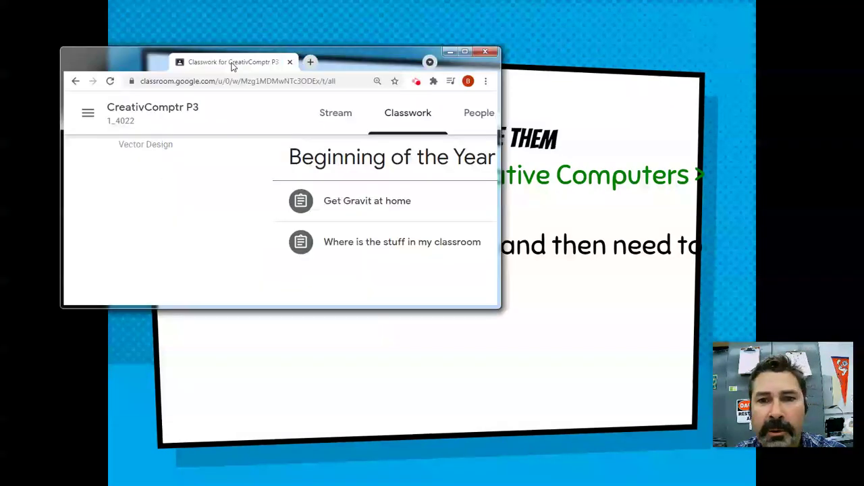
Step: Open the Pear Tracing Student Drive folder from the Pear Tutorials and Challenge assignment
scroll(303, 202, up, 2)
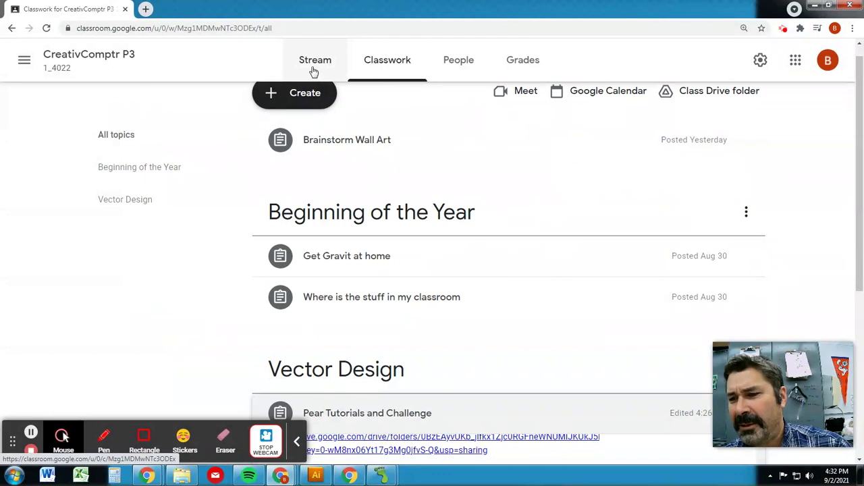
click(386, 68)
mouse_move(347, 140)
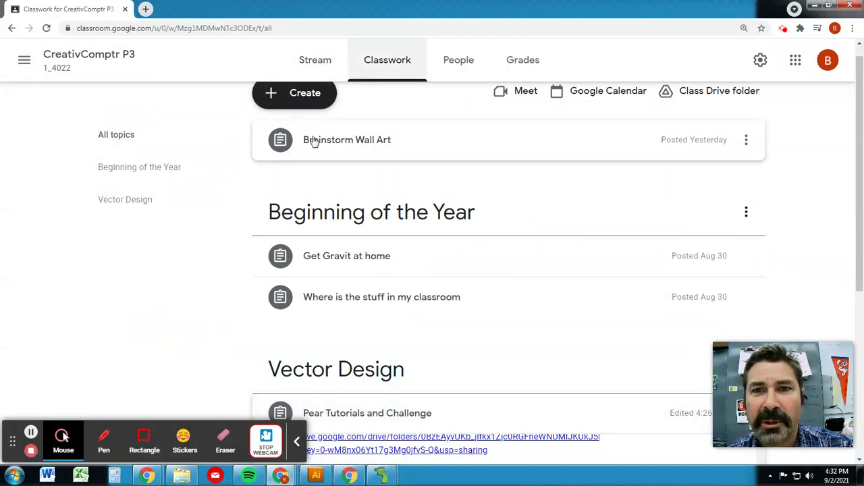
scroll(294, 142, down, 1)
scroll(292, 146, up, 1)
scroll(297, 169, down, 2)
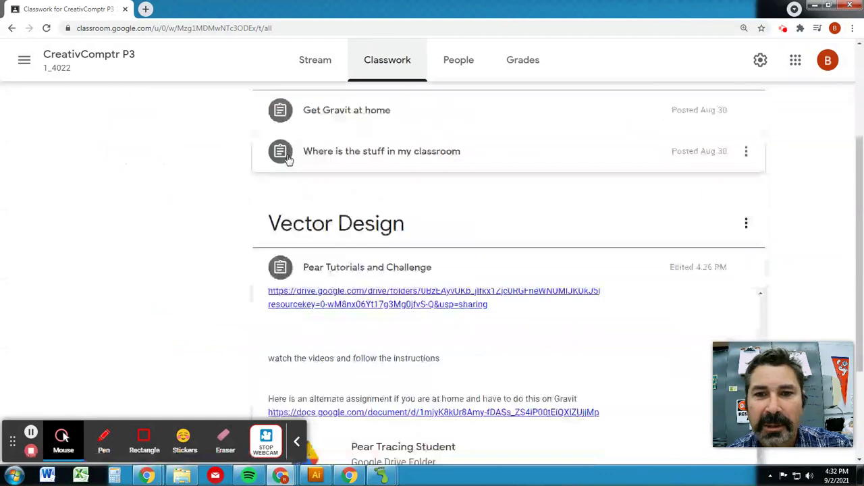
scroll(308, 249, down, 1)
scroll(309, 251, down, 1)
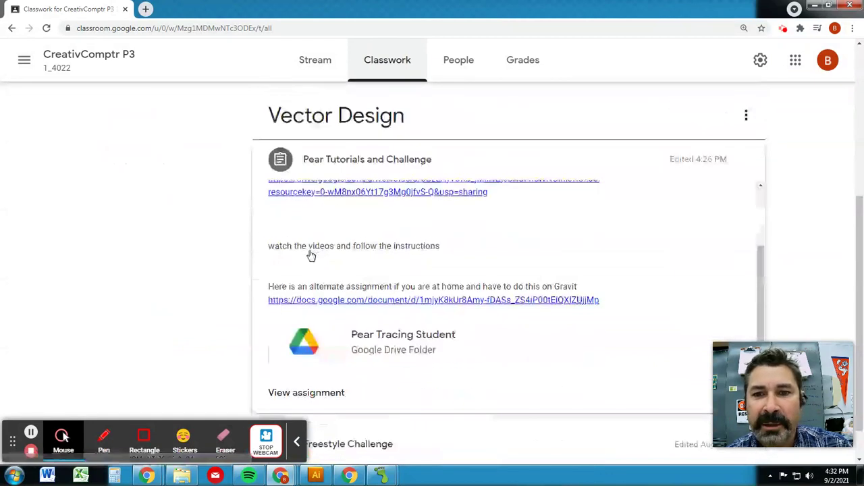
scroll(297, 297, down, 1)
scroll(295, 301, up, 2)
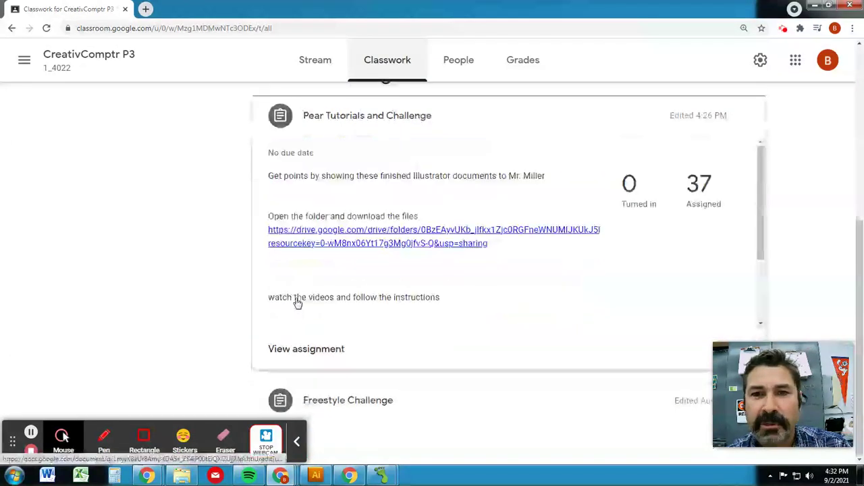
scroll(311, 257, up, 1)
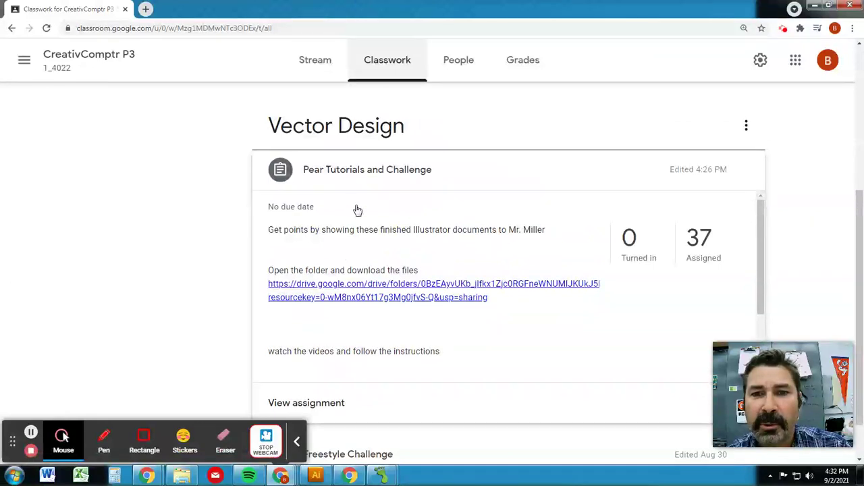
click(358, 290)
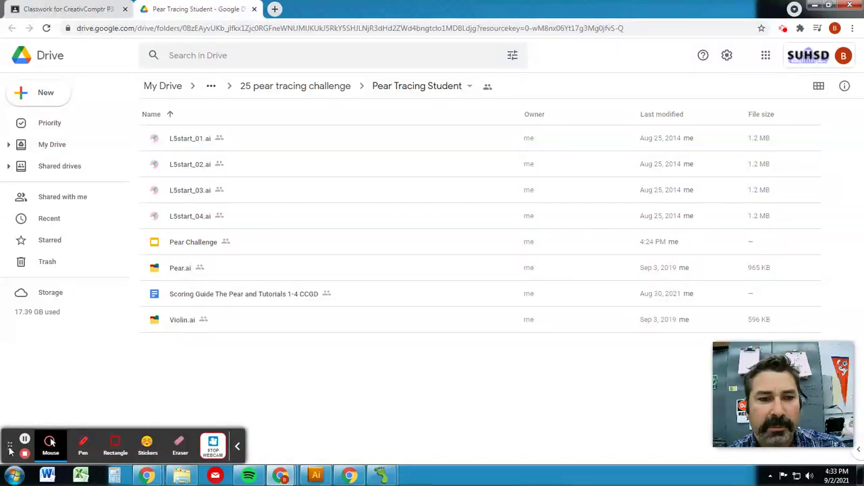
Step: Download L5start_01.ai, L5start_02.ai, L5start_03.ai and L5start_04.ai from the Drive folder
click(239, 448)
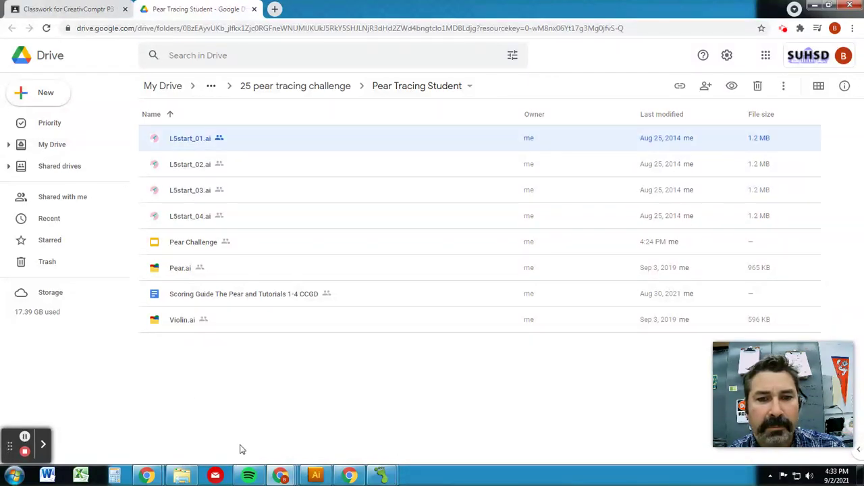
right_click(181, 141)
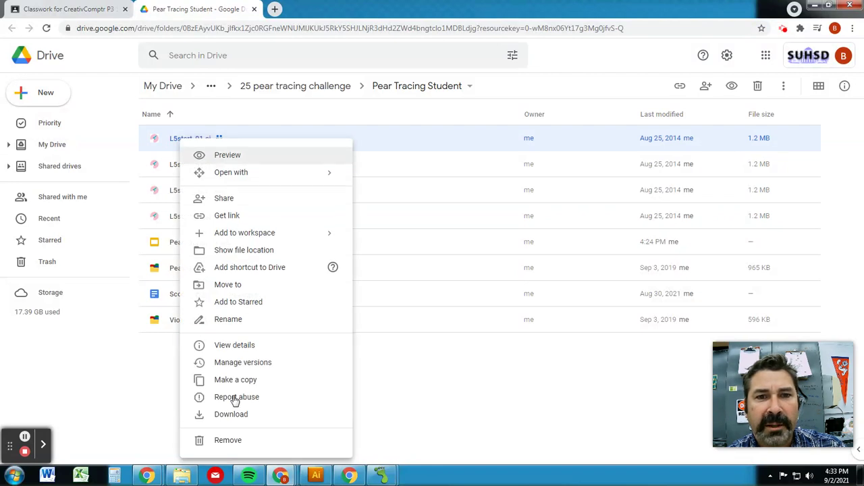
click(223, 250)
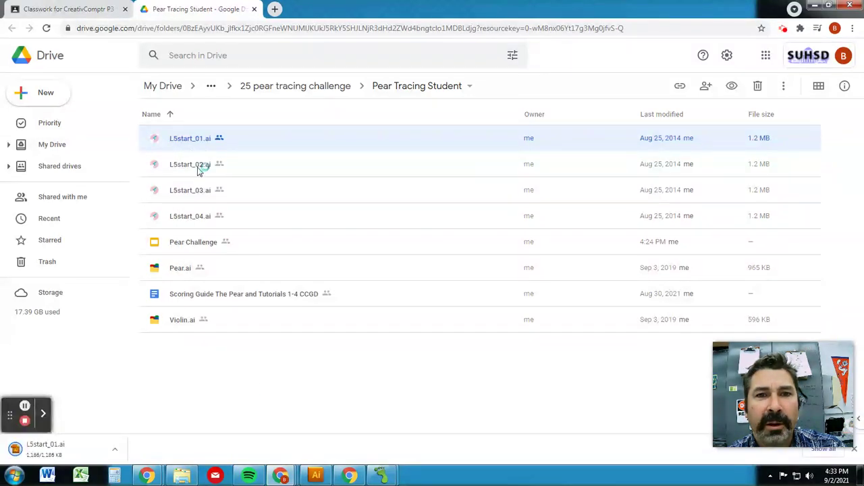
click(198, 169)
right_click(199, 169)
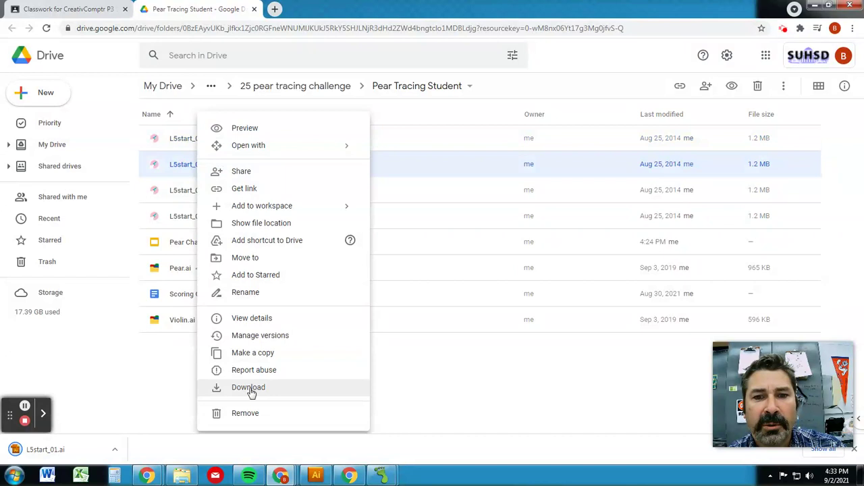
click(247, 389)
right_click(192, 190)
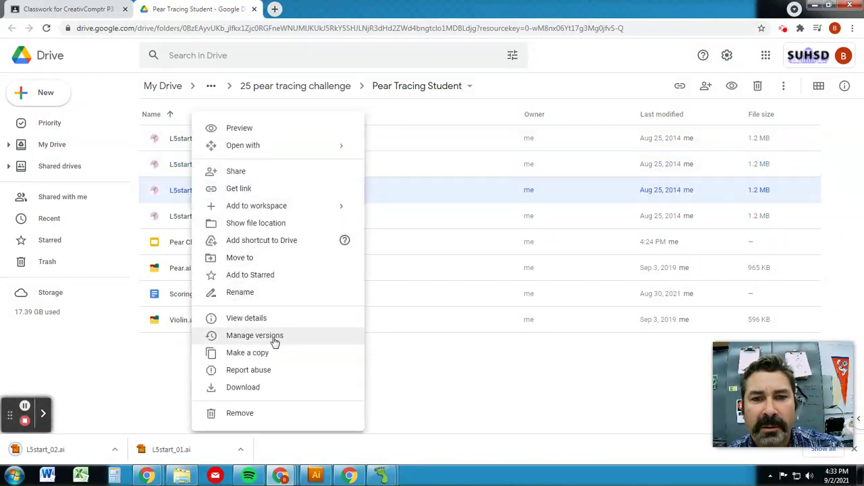
click(258, 387)
right_click(203, 216)
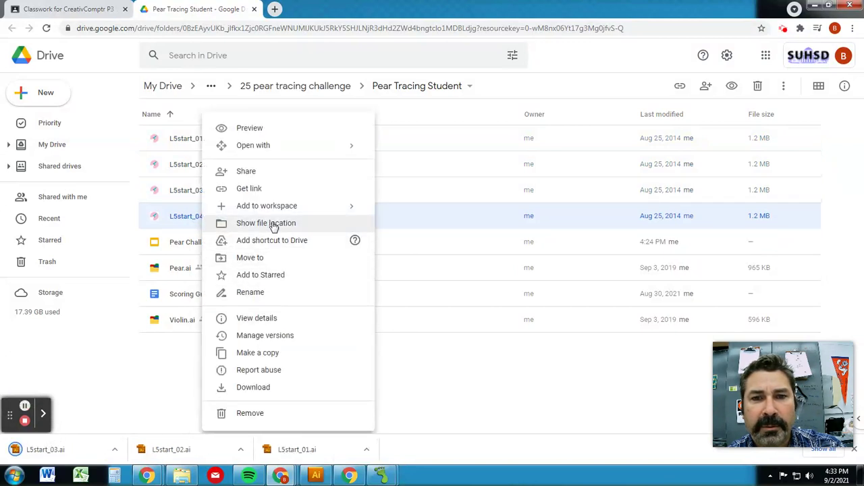
click(258, 387)
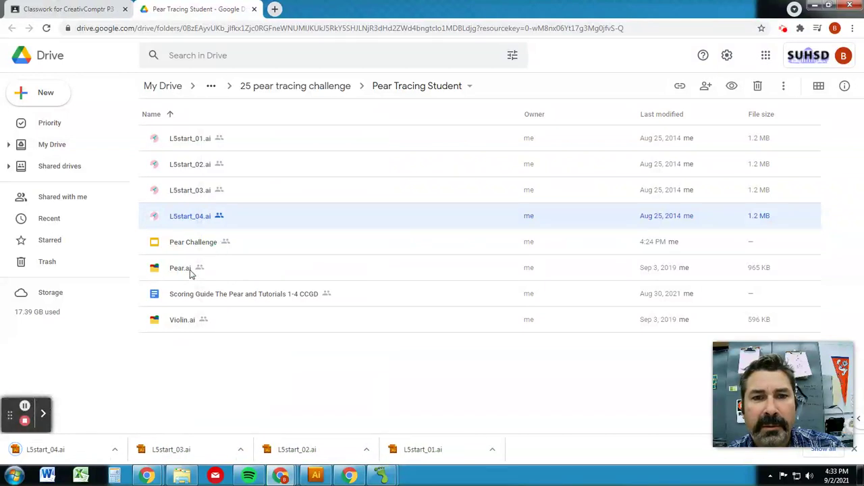
Step: Download Pear.ai and Violin.ai, then bring up the Violin.ai download's options
right_click(181, 270)
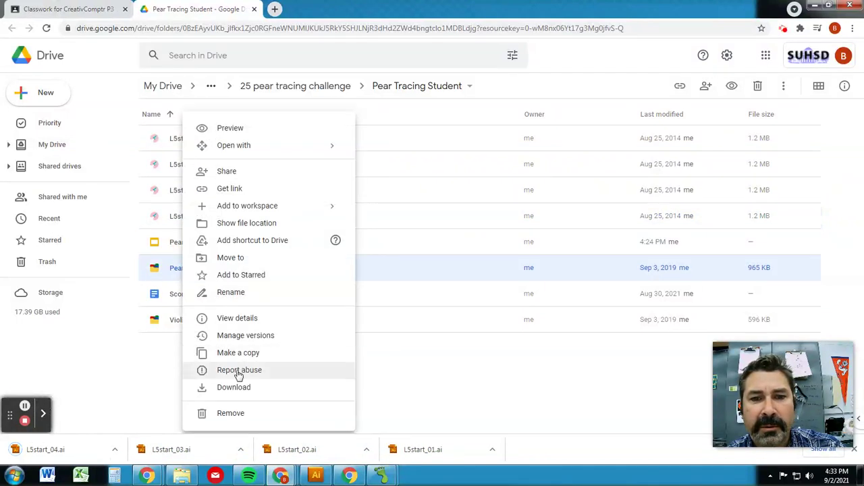
click(240, 387)
right_click(187, 322)
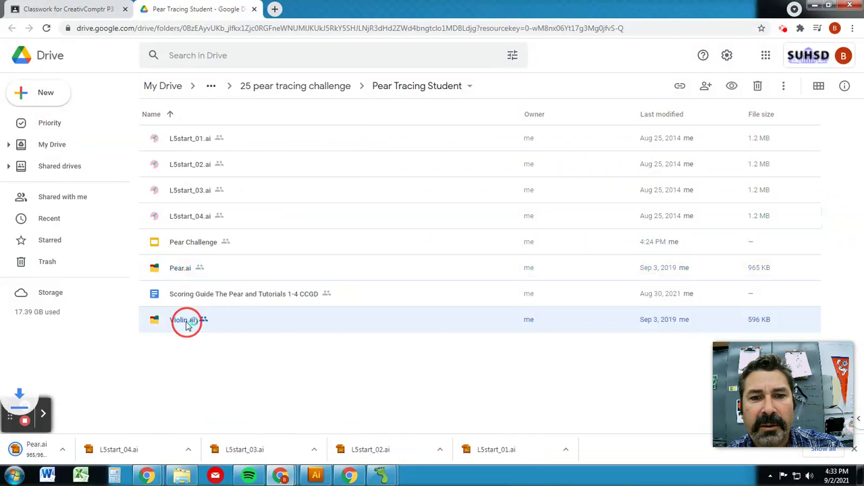
click(251, 387)
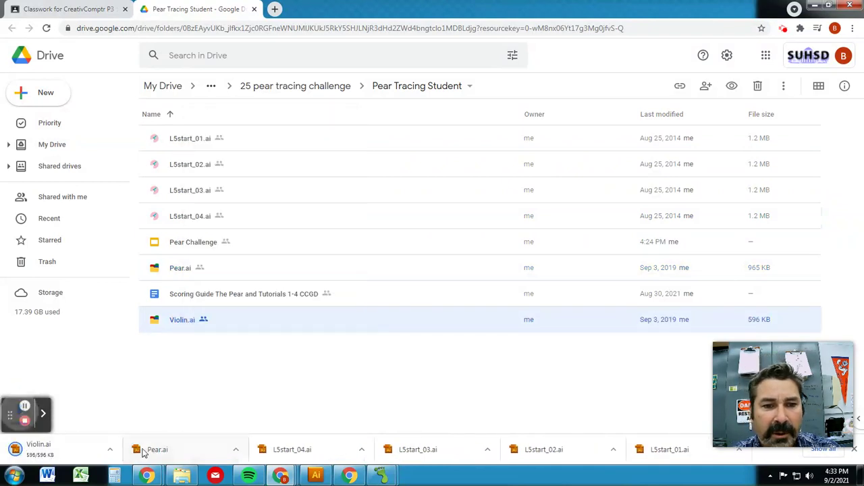
click(115, 453)
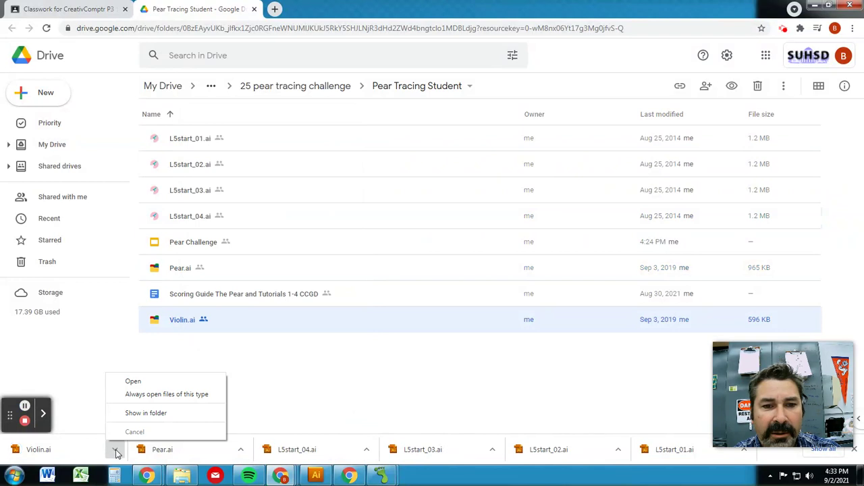
Step: Show the downloads in the Downloads folder and select L5start_01–04.ai and Pear.ai
click(153, 414)
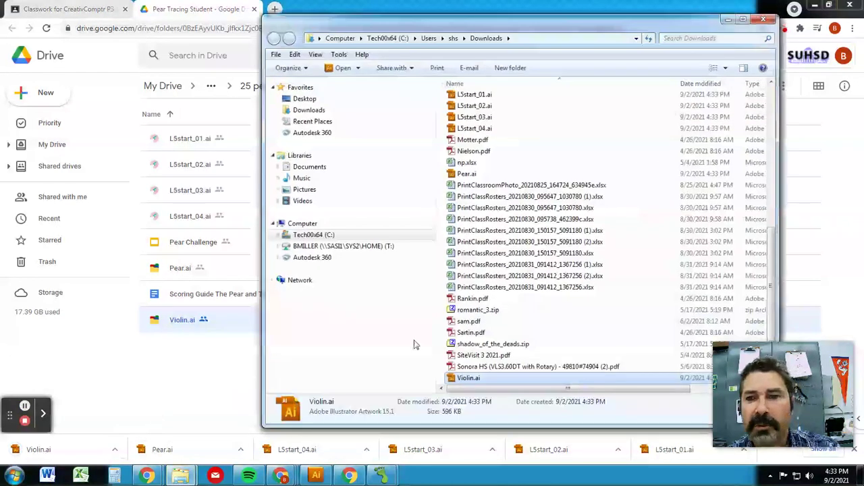
scroll(473, 341, down, 2)
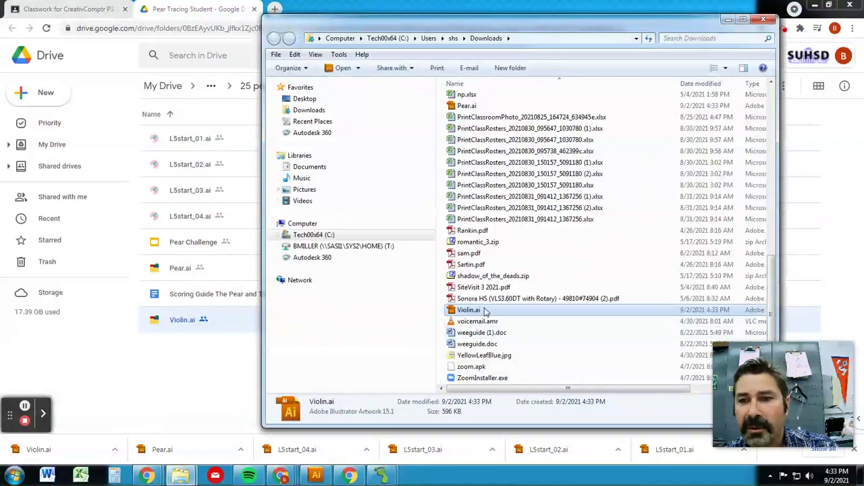
scroll(485, 310, up, 3)
scroll(486, 284, up, 2)
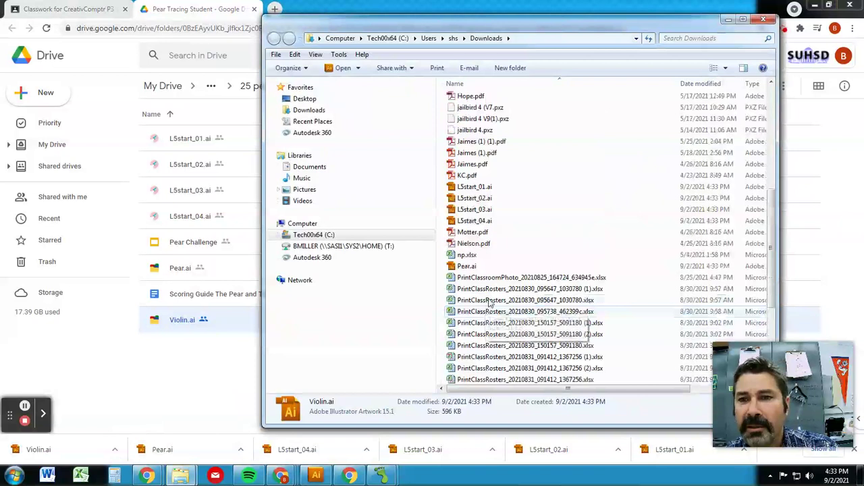
click(477, 190)
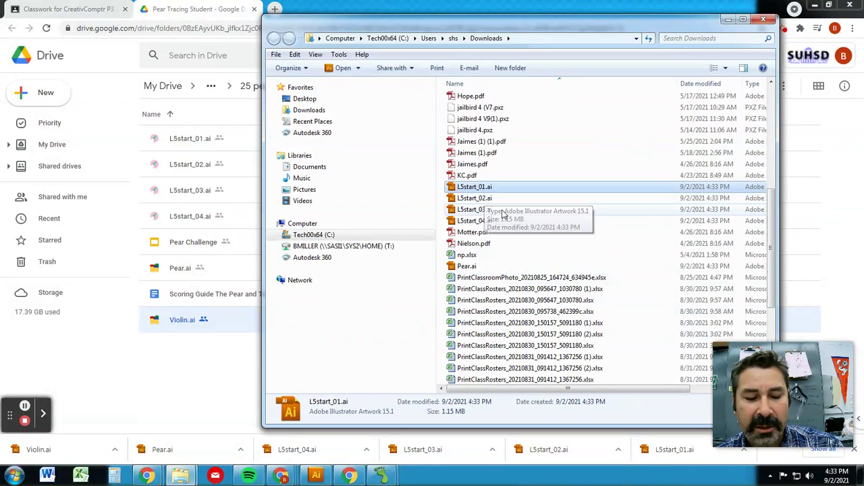
ctrl+click(482, 199)
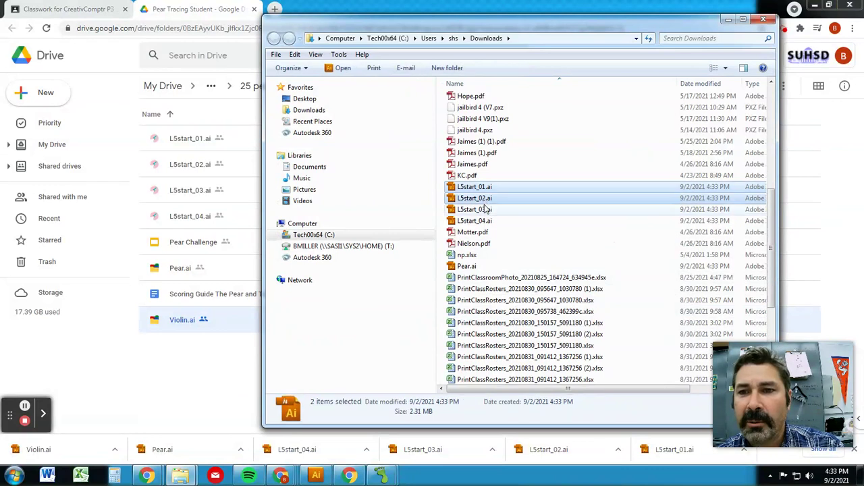
ctrl+click(486, 210)
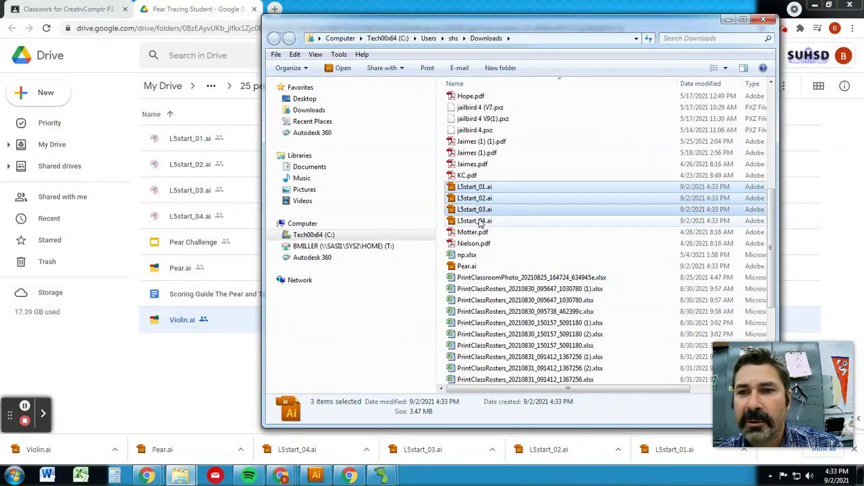
ctrl+click(479, 267)
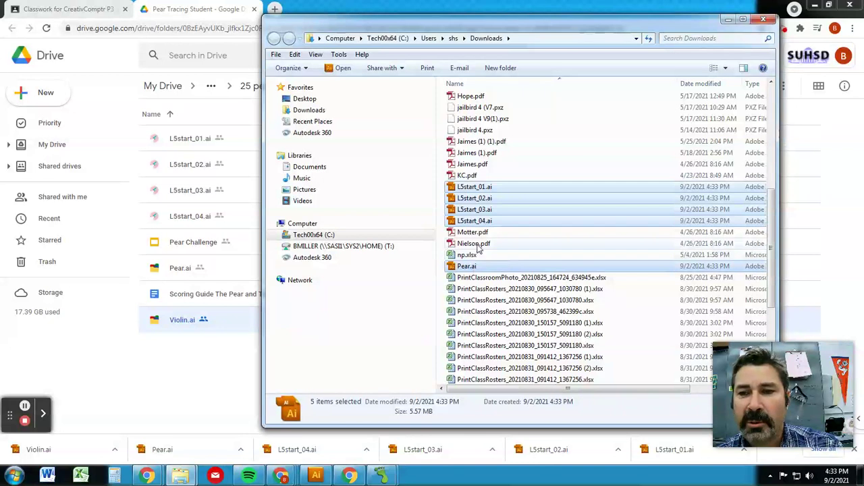
Step: Add Violin.ai to the selection and copy all six .ai files
scroll(477, 250, down, 3)
scroll(476, 250, down, 2)
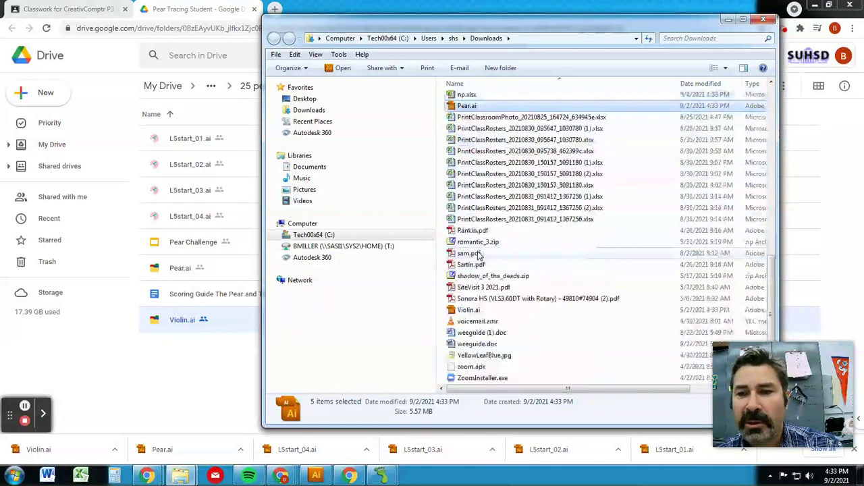
ctrl+click(468, 312)
scroll(472, 270, up, 2)
scroll(493, 223, up, 2)
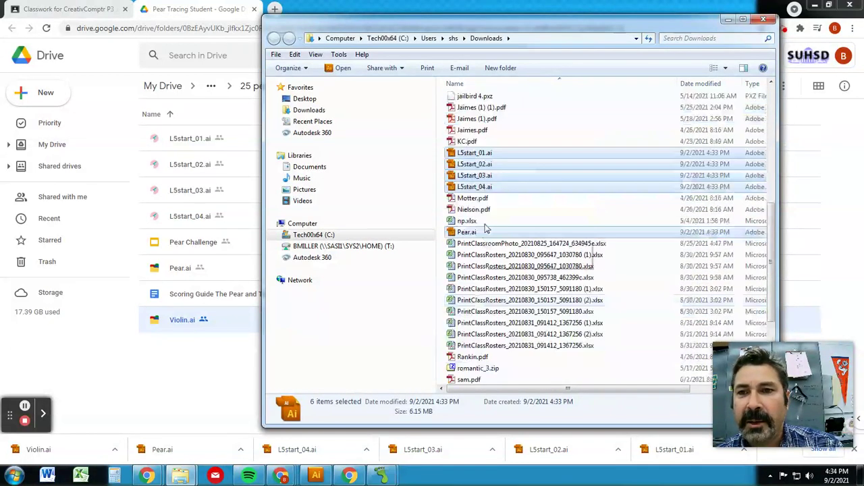
right_click(502, 191)
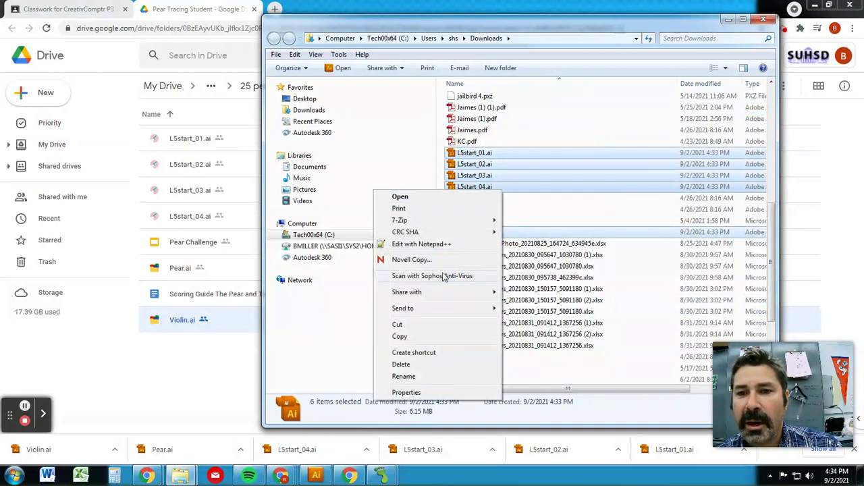
click(410, 338)
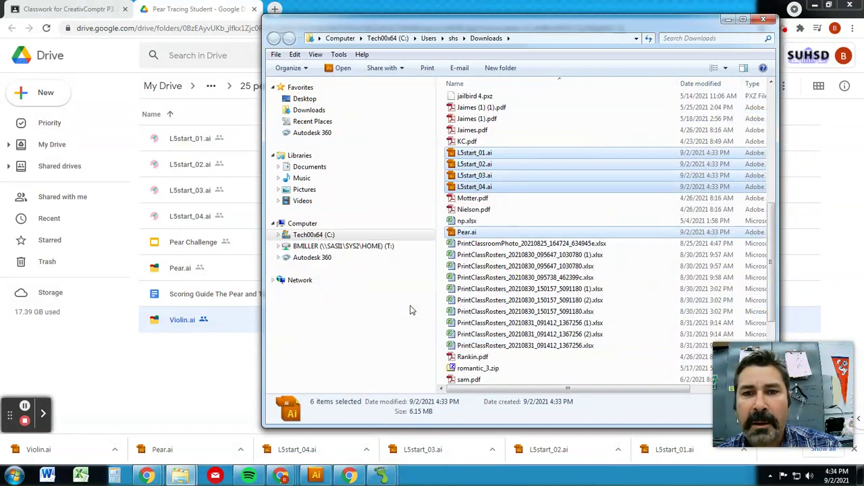
Step: Paste the six .ai files into T: > CreativeComputer 6 > Vector Design
click(313, 247)
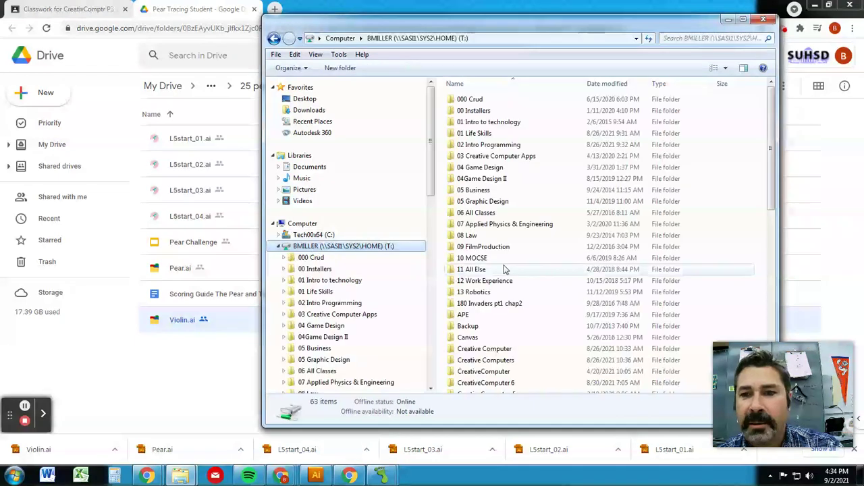
scroll(508, 272, down, 2)
scroll(512, 303, down, 1)
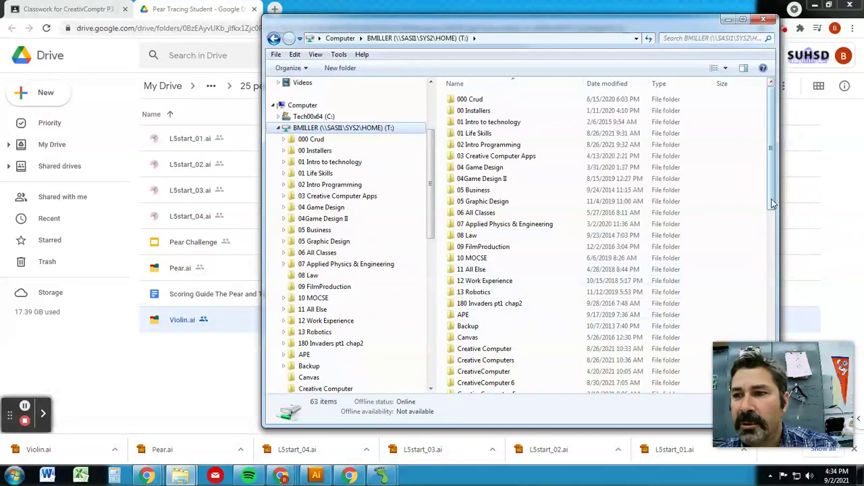
drag(774, 204, 774, 257)
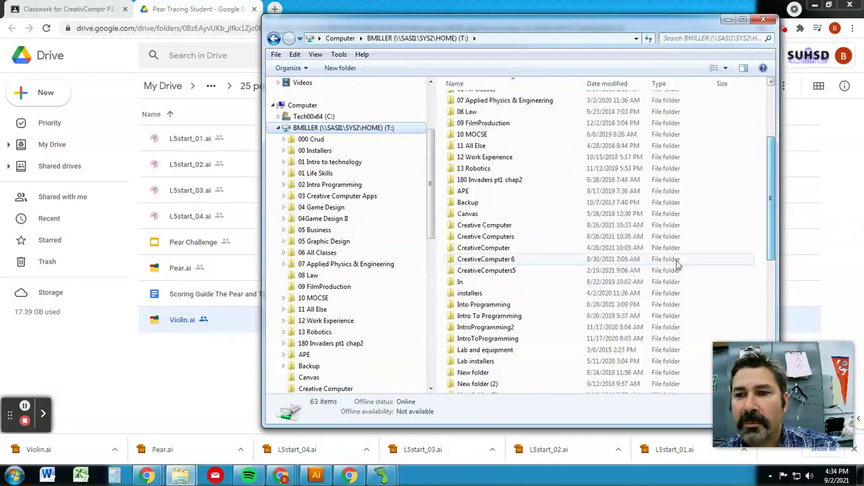
double_click(503, 264)
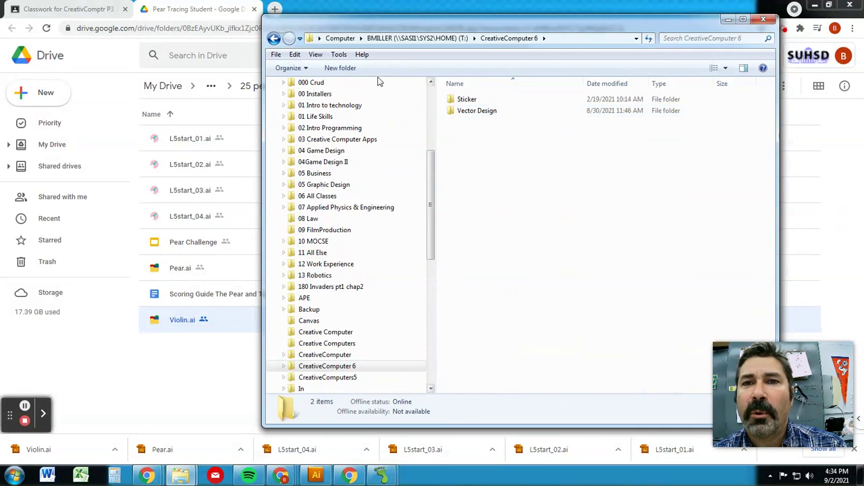
double_click(477, 113)
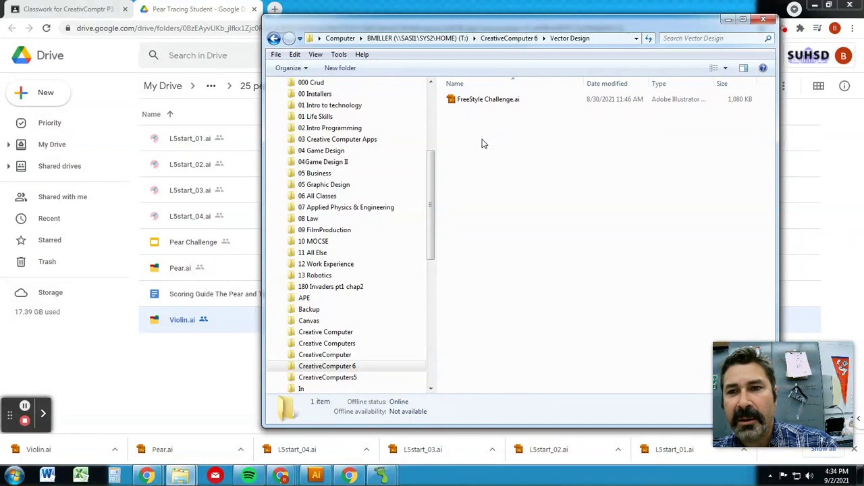
right_click(487, 141)
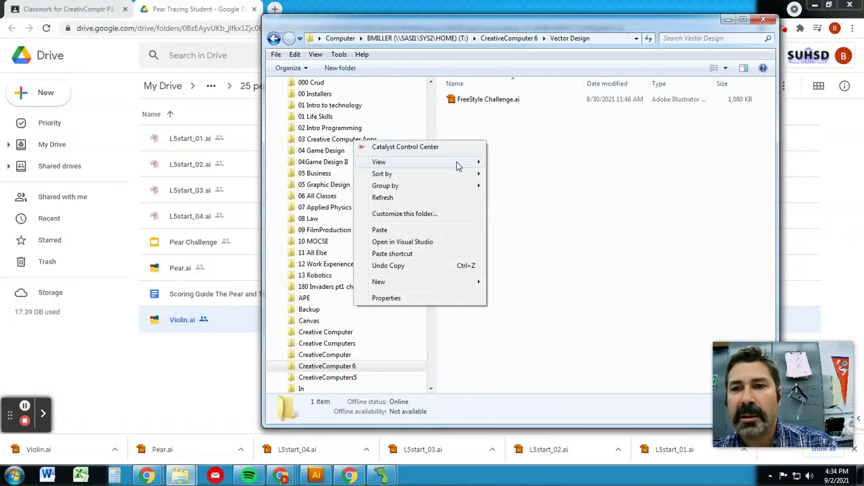
click(411, 230)
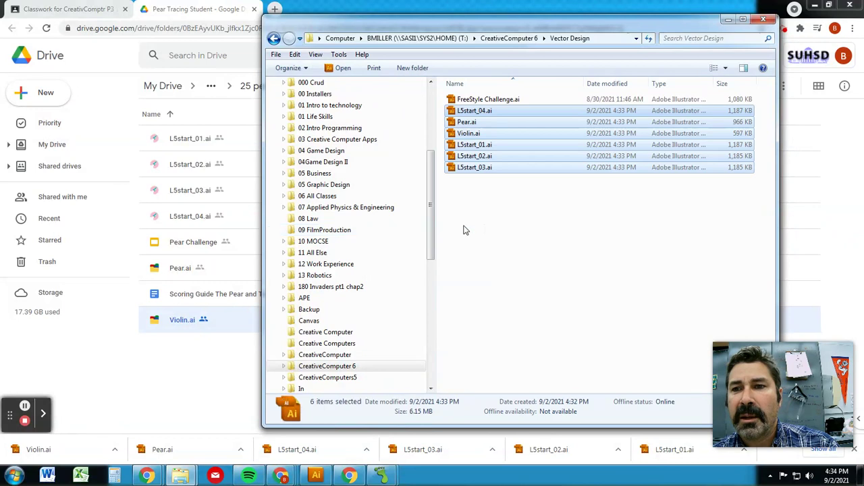
click(500, 199)
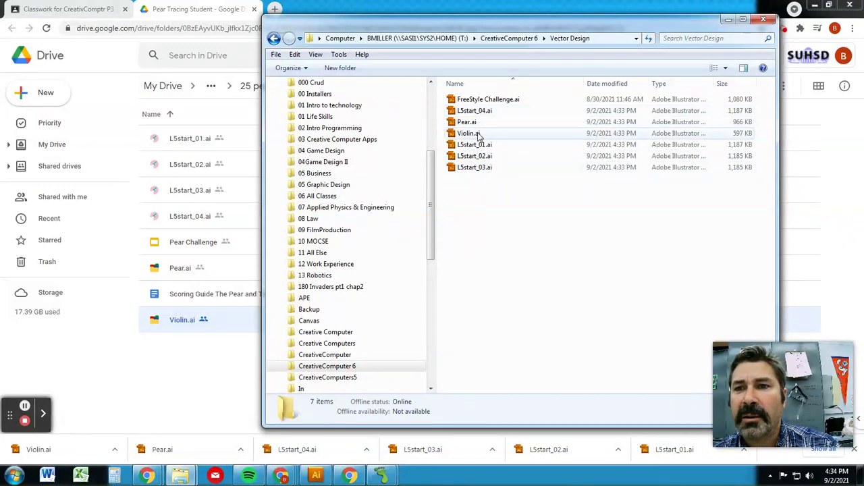
Step: Open L5start_01.ai from the Vector Design folder in Illustrator
mouse_move(507, 33)
mouse_down()
mouse_move(514, 308)
mouse_move(425, 138)
mouse_up()
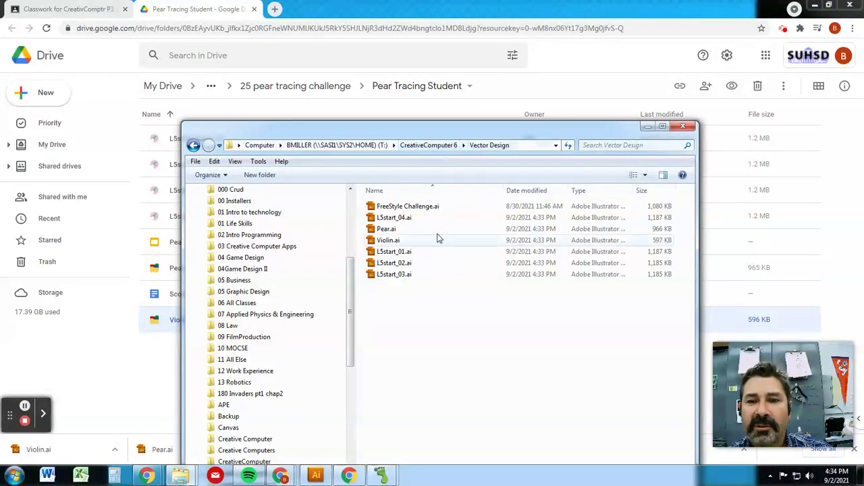
click(395, 254)
double_click(396, 255)
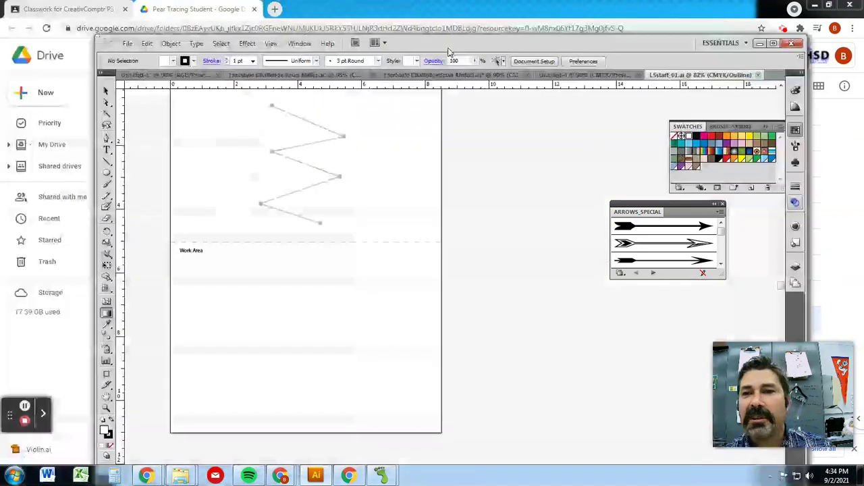
Step: Reposition the Illustrator window and select the Pen tool
mouse_move(448, 52)
mouse_down()
mouse_move(442, 36)
mouse_move(431, 38)
mouse_up()
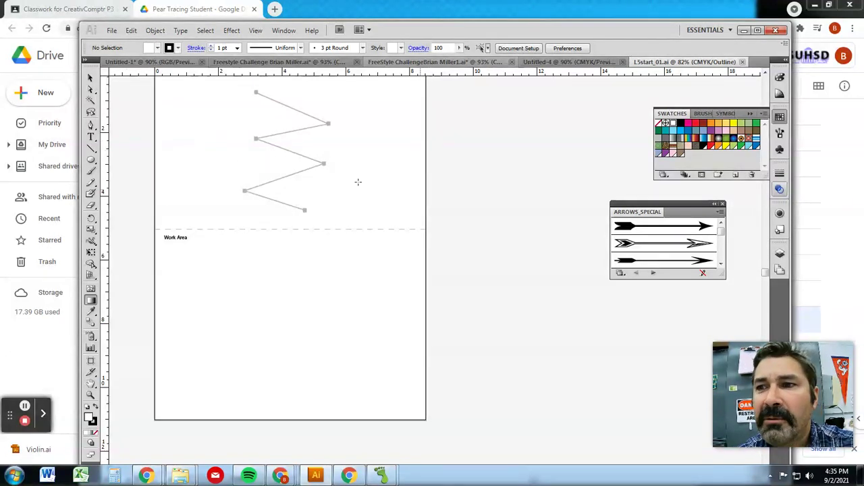
click(90, 126)
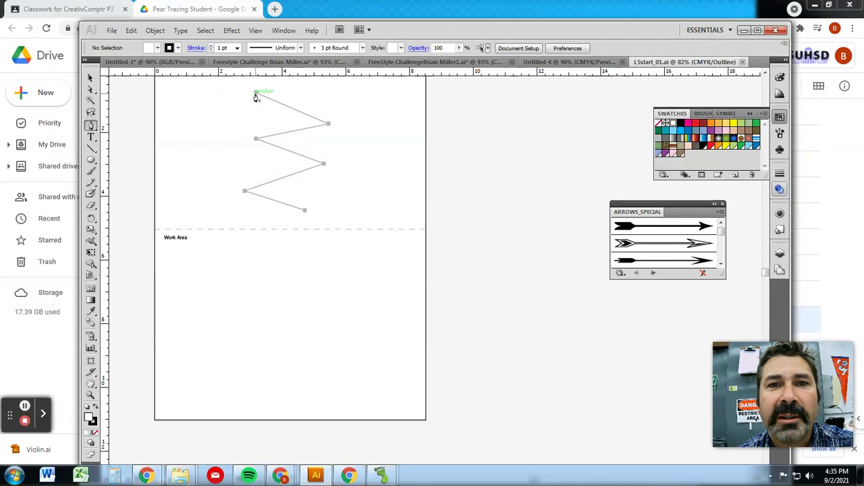
Step: Pen-trace the zigzag's six anchors top to bottom, adding a final point in the Work Area
click(255, 93)
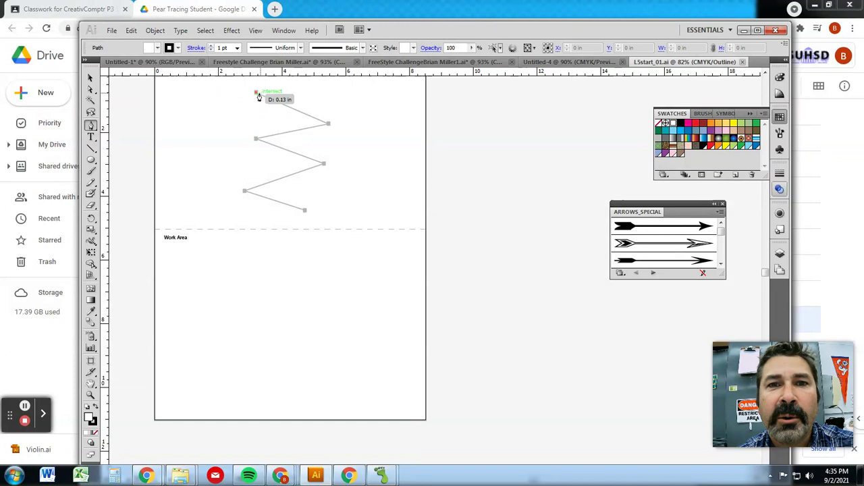
click(329, 126)
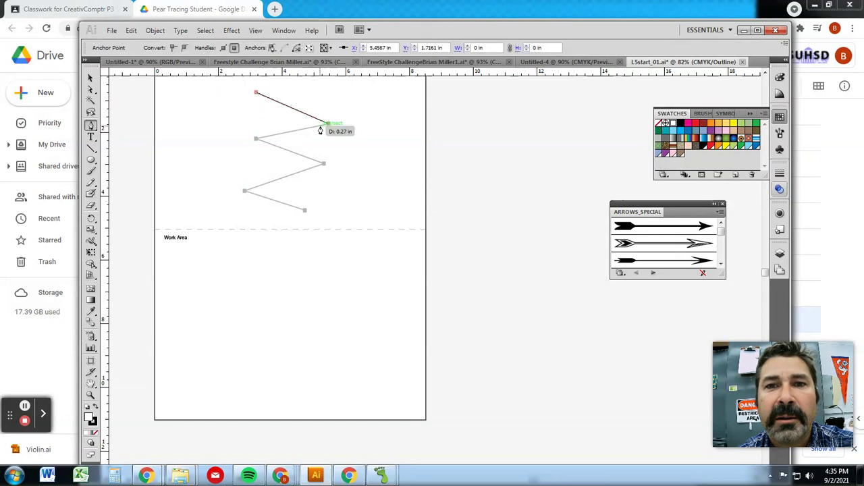
click(256, 141)
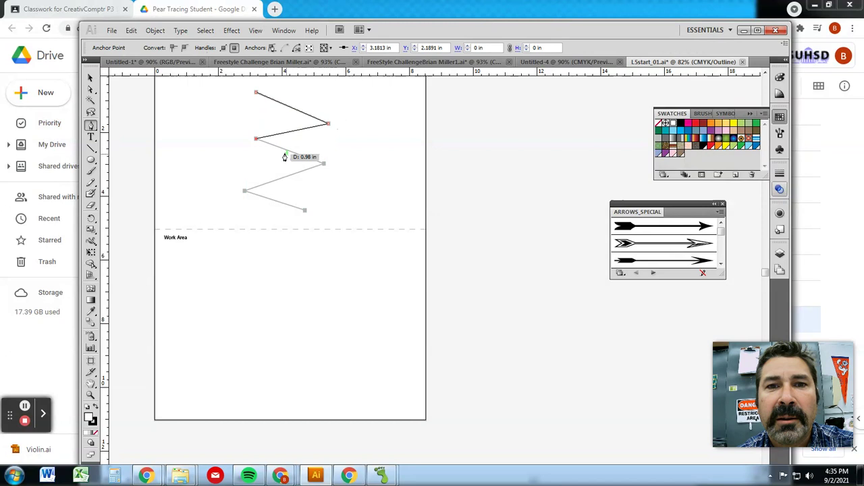
click(323, 165)
click(245, 191)
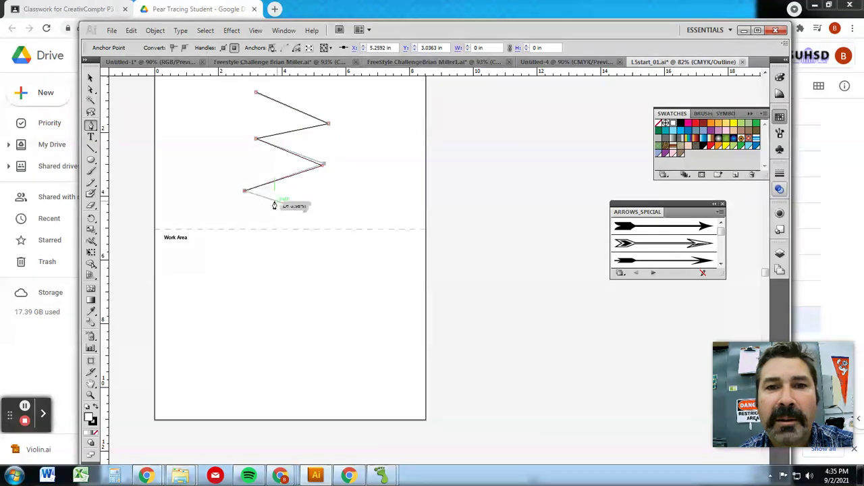
click(305, 211)
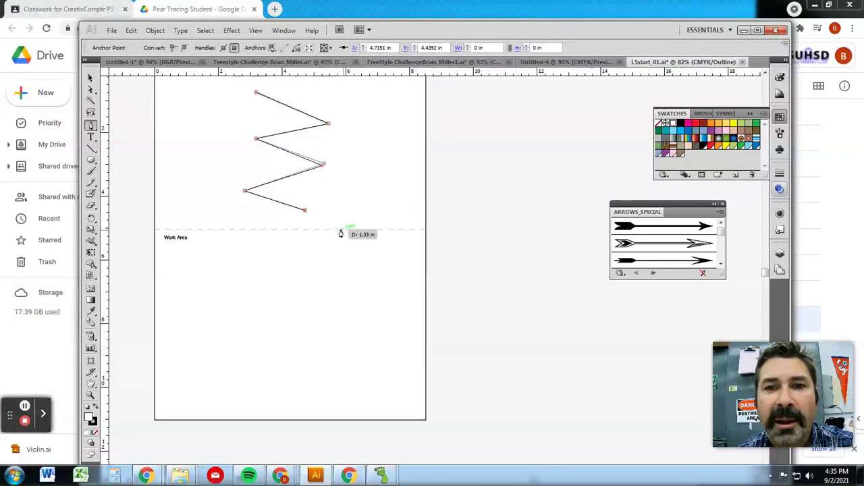
click(223, 270)
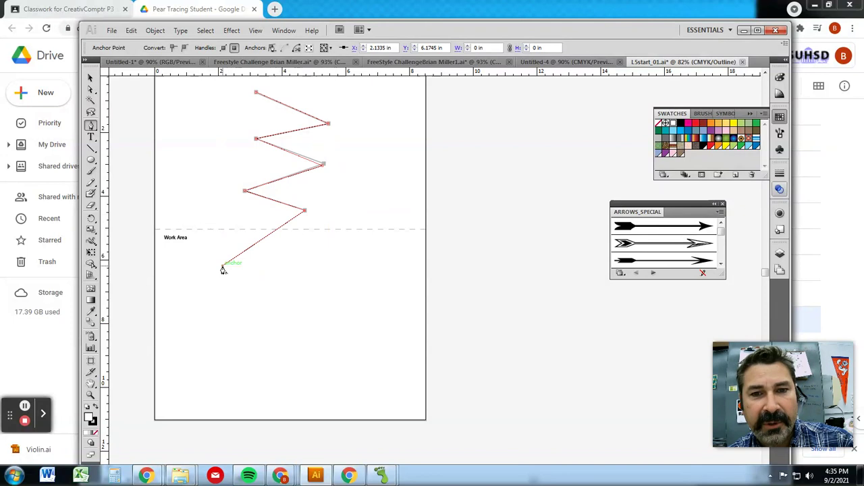
drag(223, 270, 228, 270)
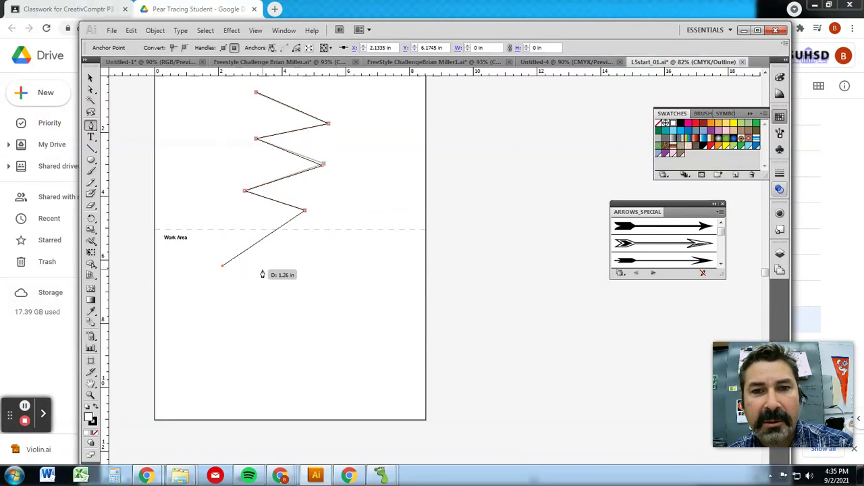
Step: Undo the extra Work Area segment, end the traced path and deselect it
key(ctrl)
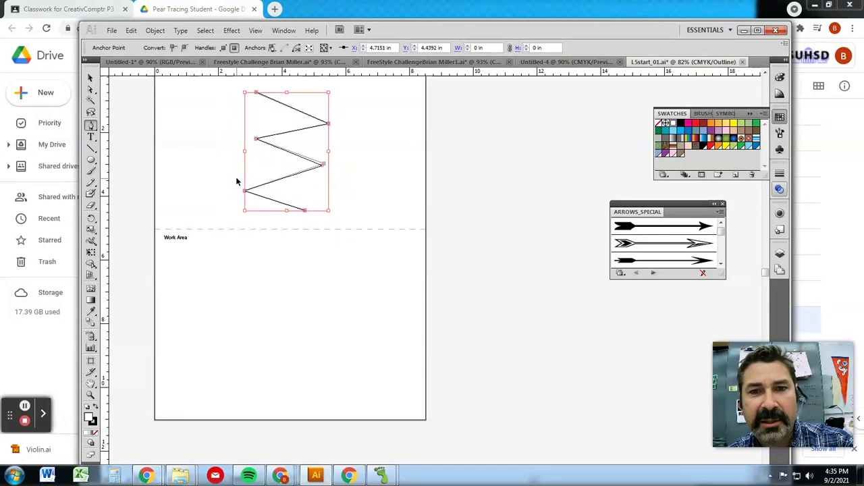
key(ctrl+z)
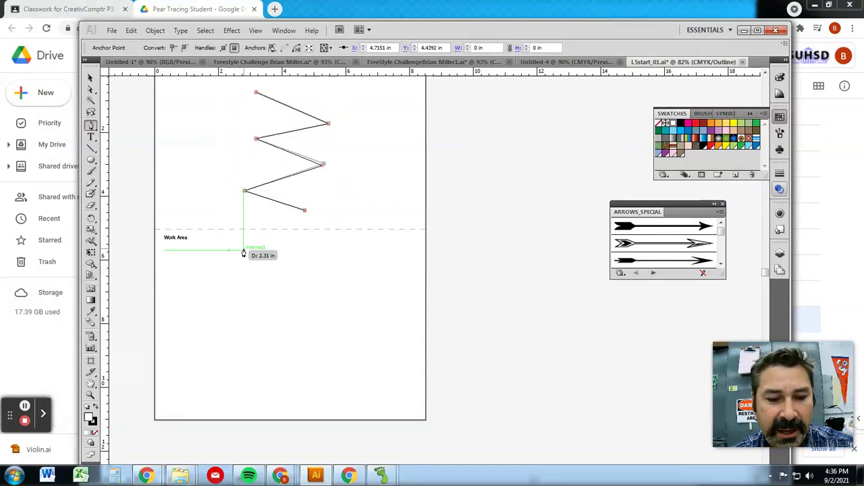
key(ctrl)
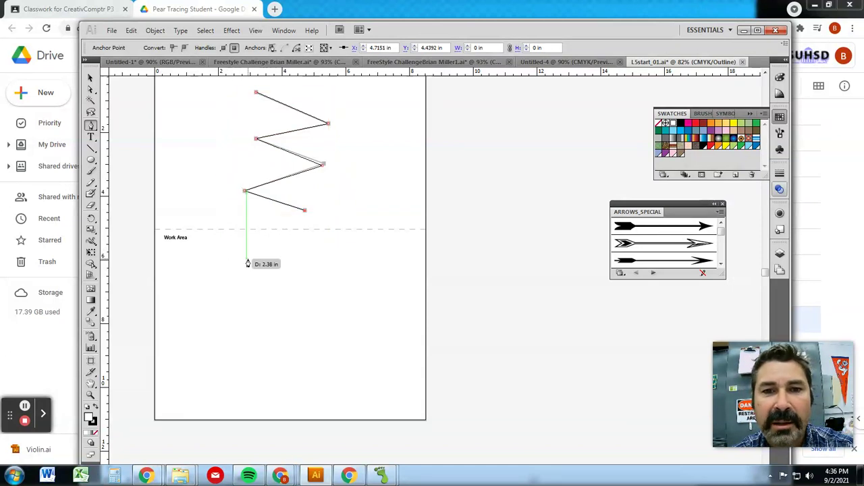
key(ctrl)
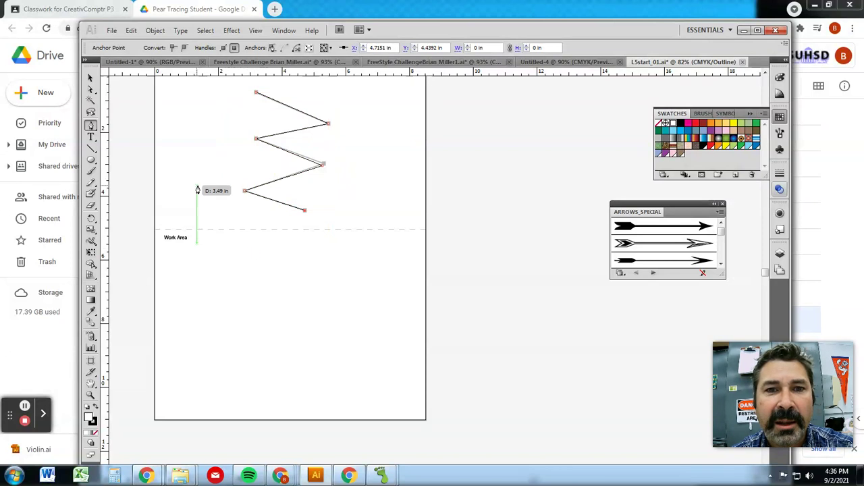
key(ctrl)
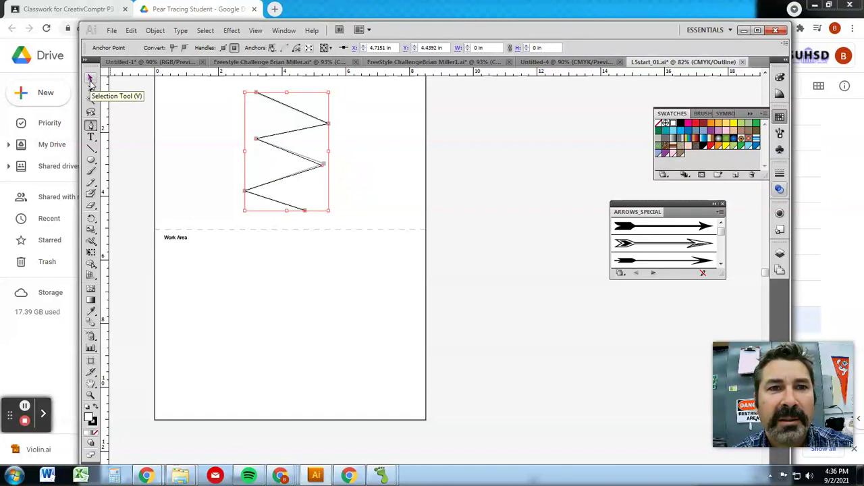
ctrl+click(233, 265)
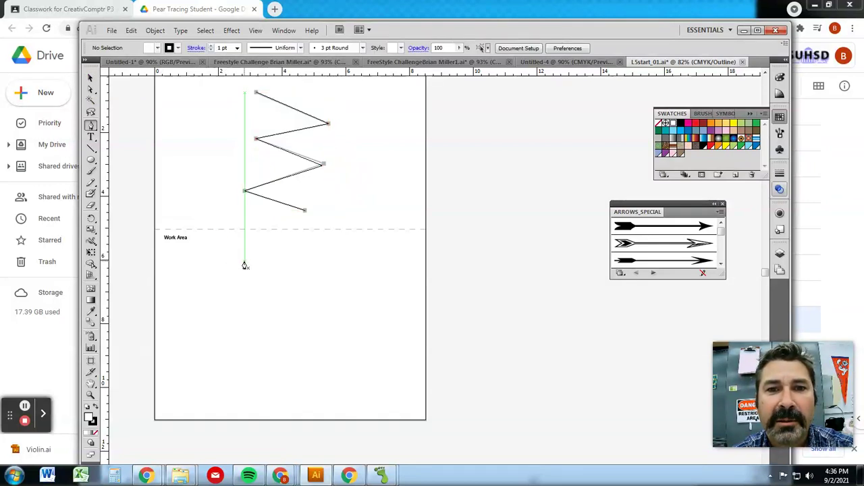
Step: Draw a new six-point zigzag with the Pen tool in the Work Area
click(244, 260)
click(309, 284)
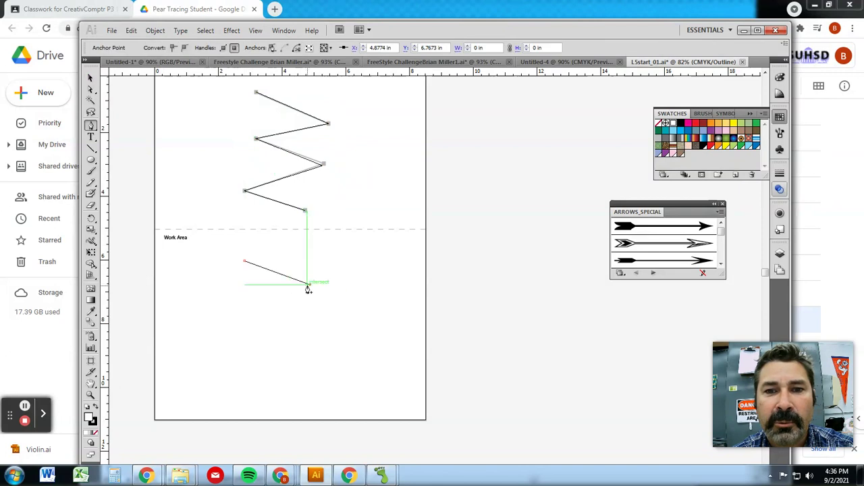
click(239, 305)
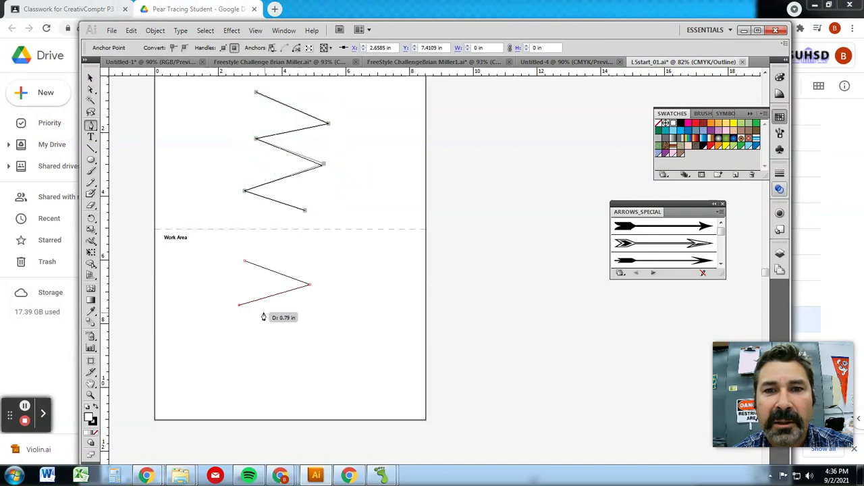
click(312, 324)
click(245, 336)
click(298, 357)
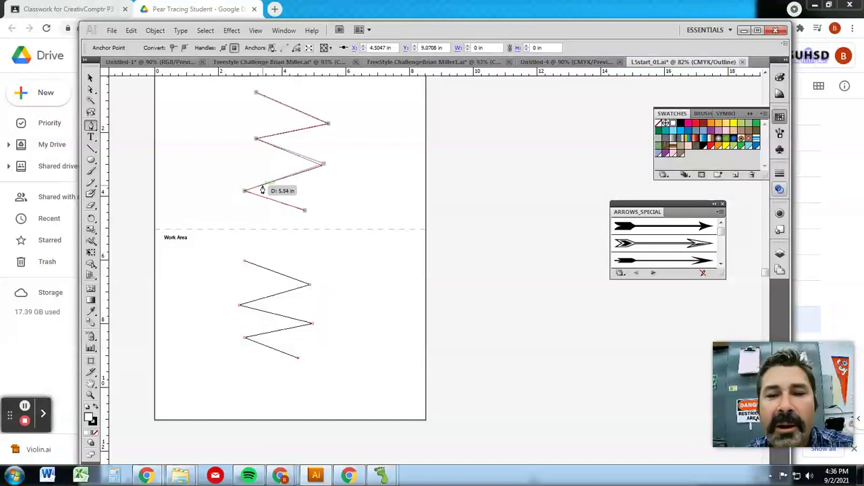
Step: Set the zigzag's stroke colour to teal green in the Color panel
click(784, 79)
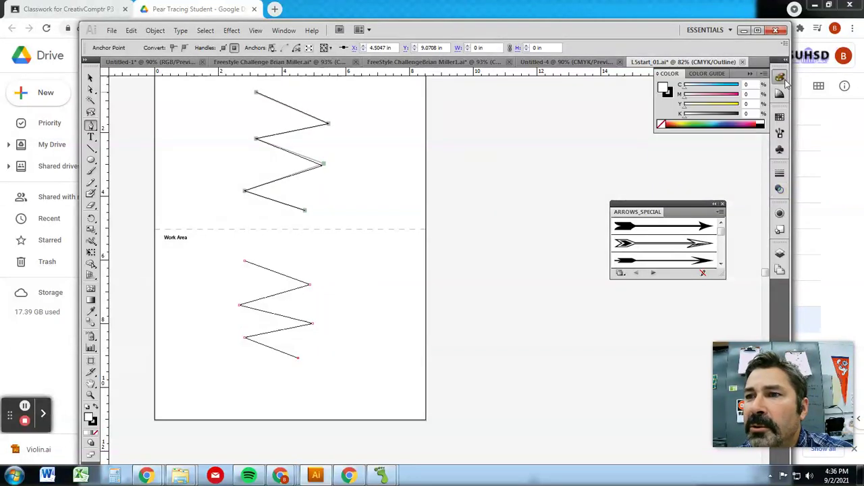
click(670, 94)
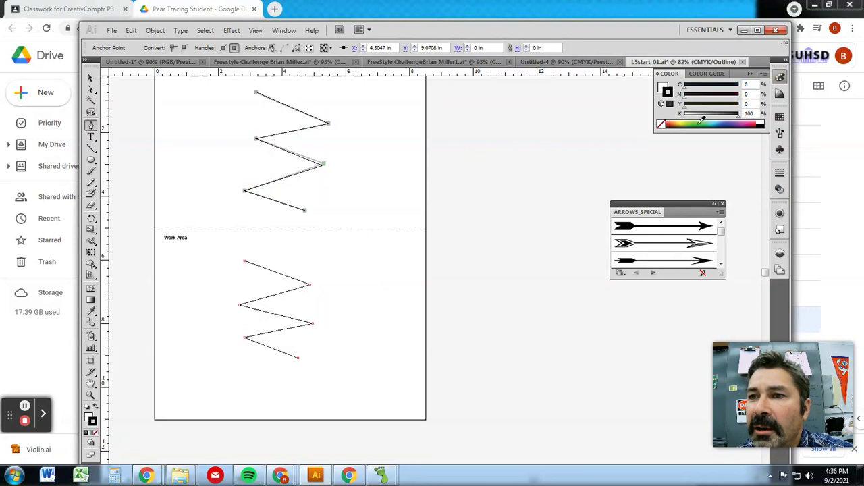
click(712, 121)
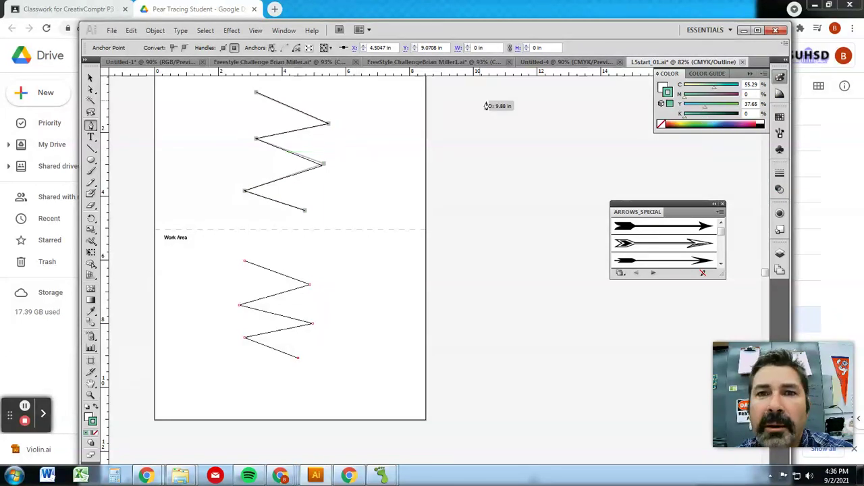
Step: Switch the artwork view to full-colour Preview instead of Outline
click(256, 32)
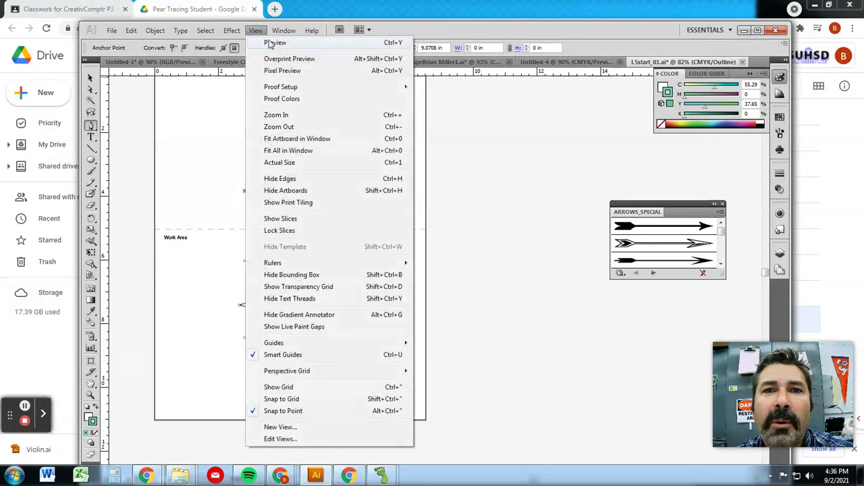
click(274, 43)
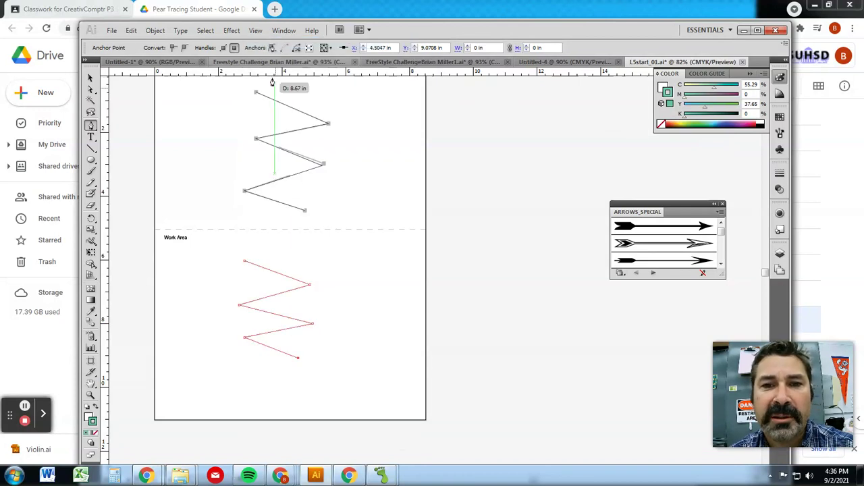
click(256, 31)
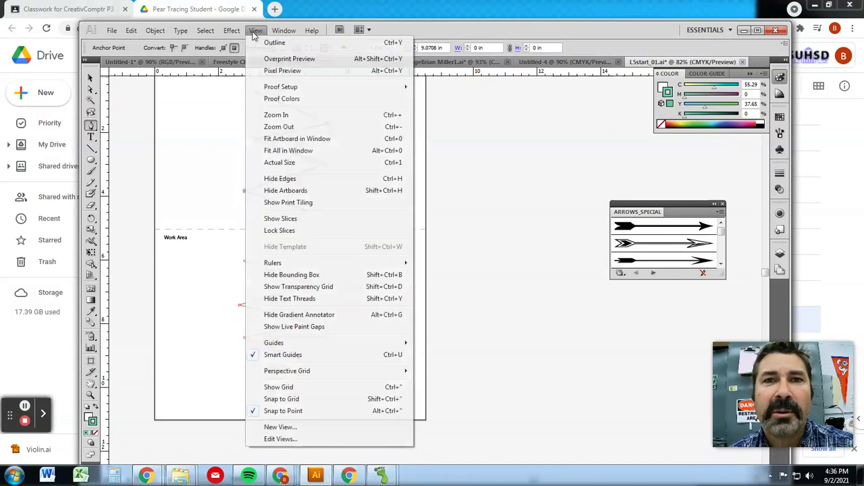
click(273, 43)
click(255, 30)
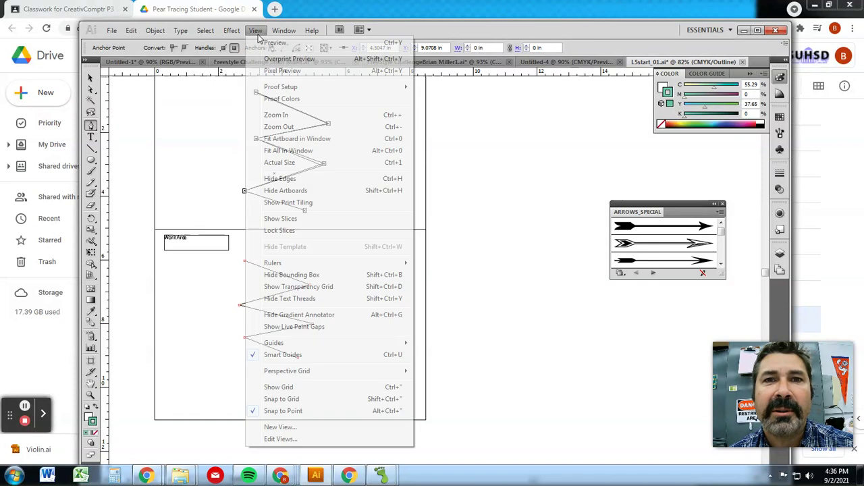
click(270, 43)
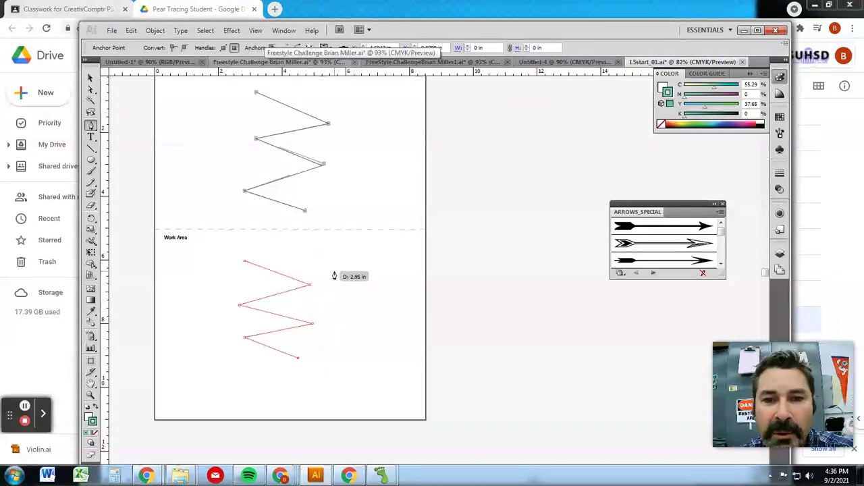
Step: Set the zigzag's stroke weight to 10 pt in the Stroke panel
click(779, 172)
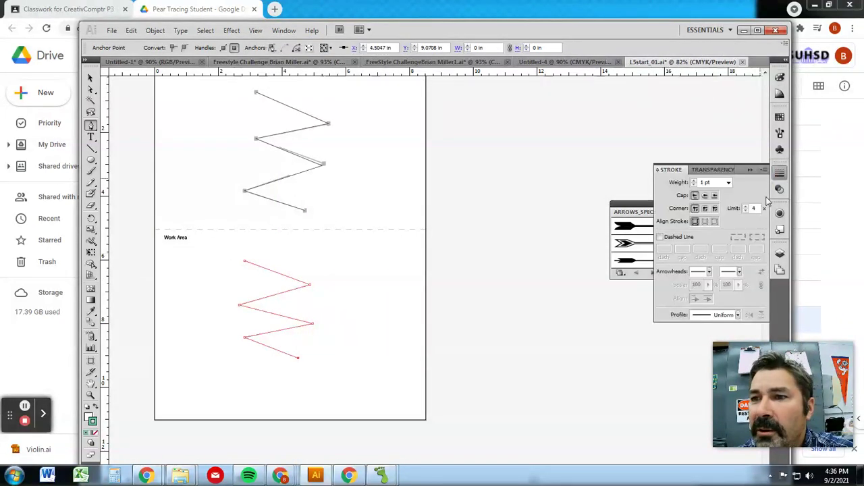
click(728, 183)
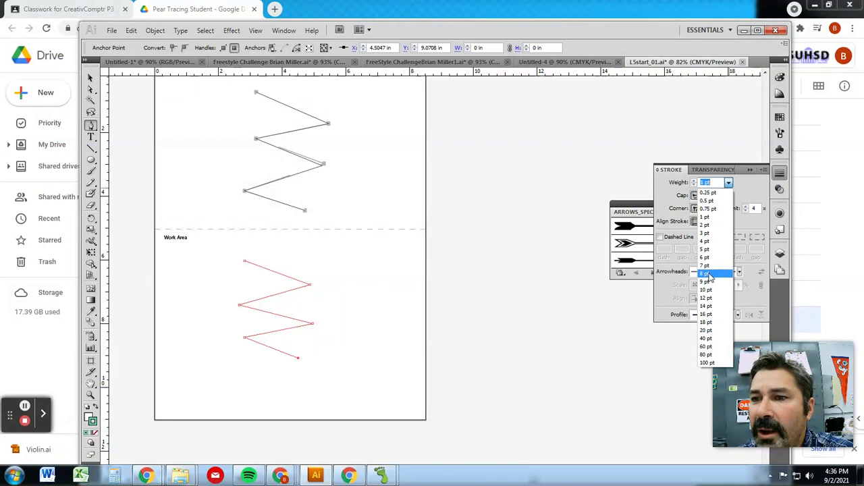
click(709, 275)
click(729, 183)
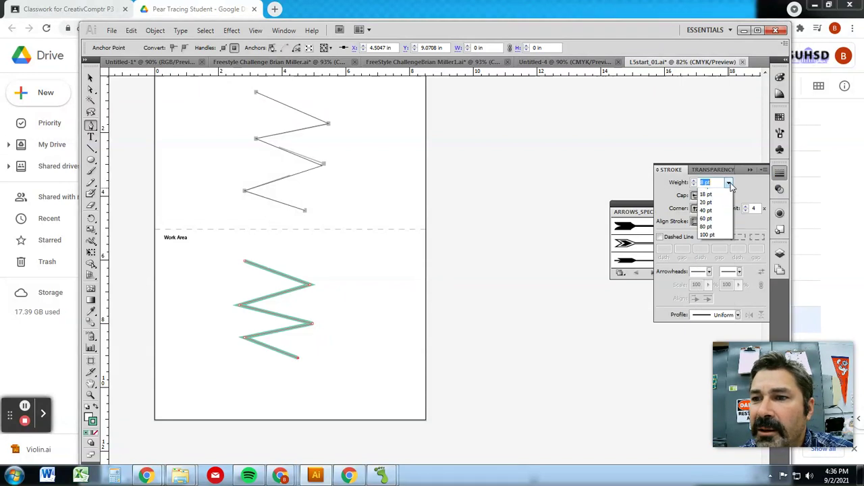
click(716, 290)
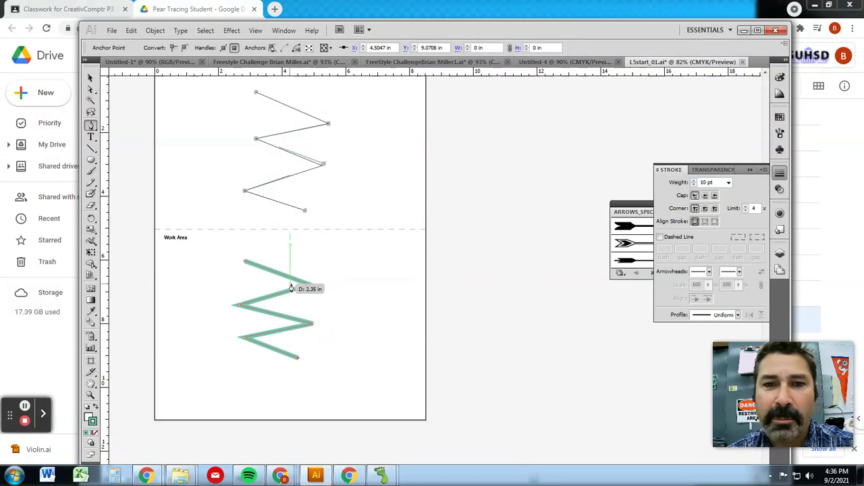
Step: Zoom in on the Work Area zigzag
click(91, 395)
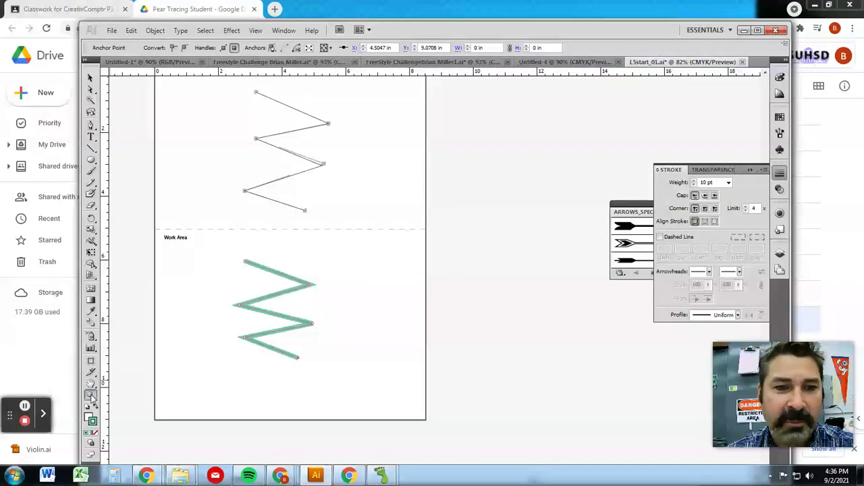
click(246, 267)
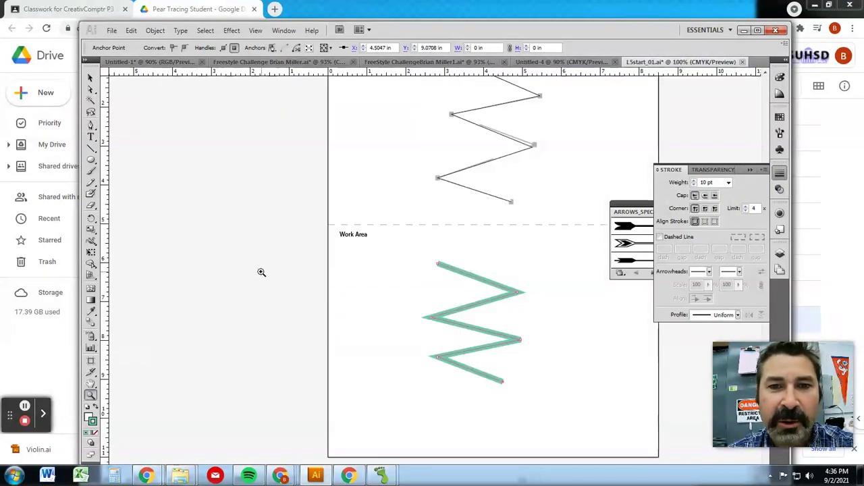
click(434, 276)
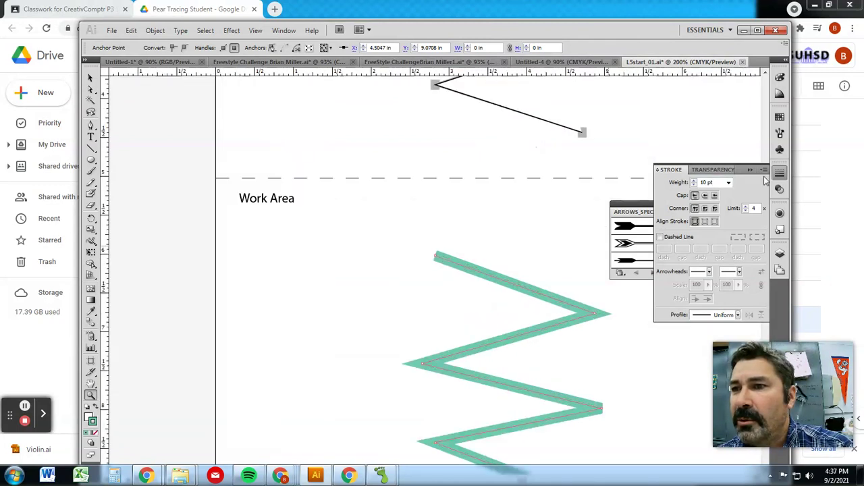
Step: Give the 10 pt teal zigzag Round Cap line ends, then scroll the canvas up
click(781, 175)
click(781, 177)
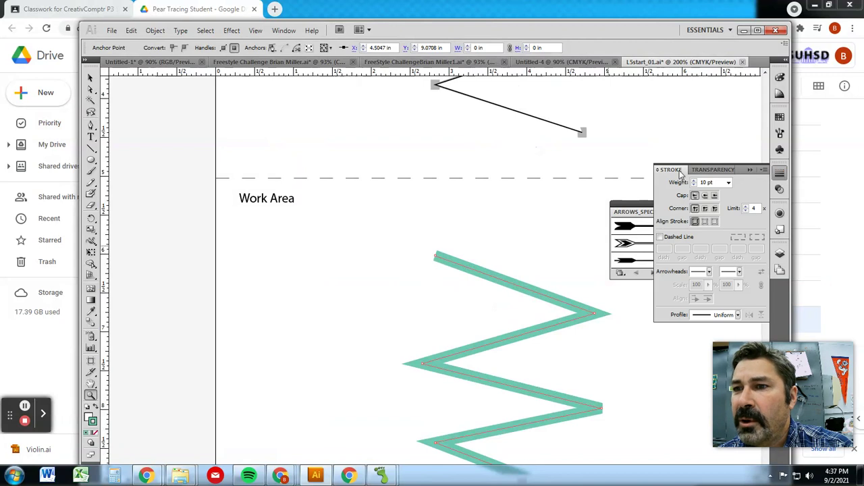
click(705, 196)
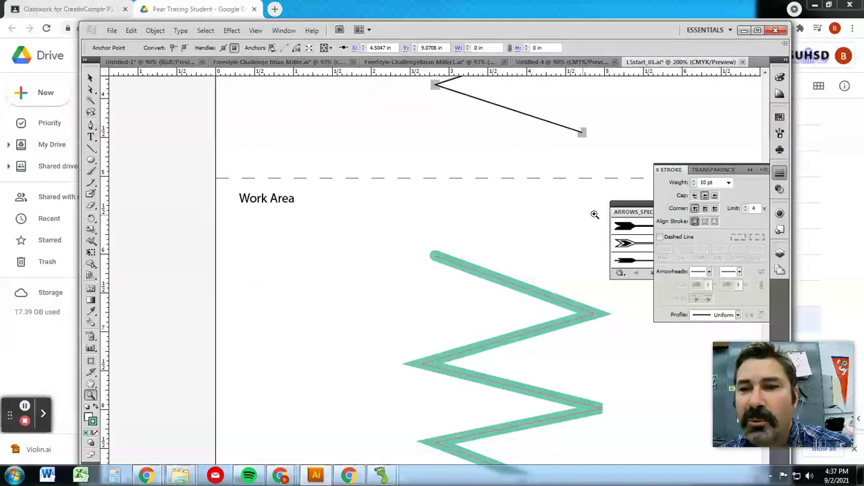
scroll(531, 218, up, 3)
scroll(531, 218, up, 5)
scroll(527, 195, up, 4)
scroll(526, 188, up, 2)
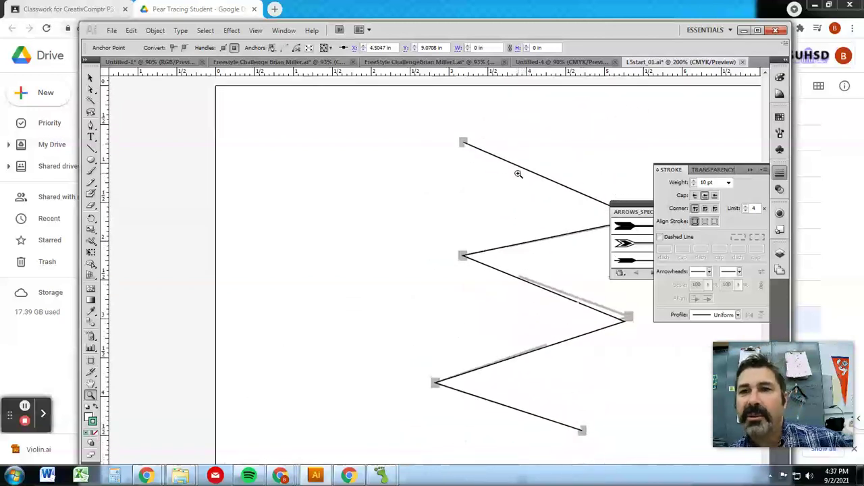